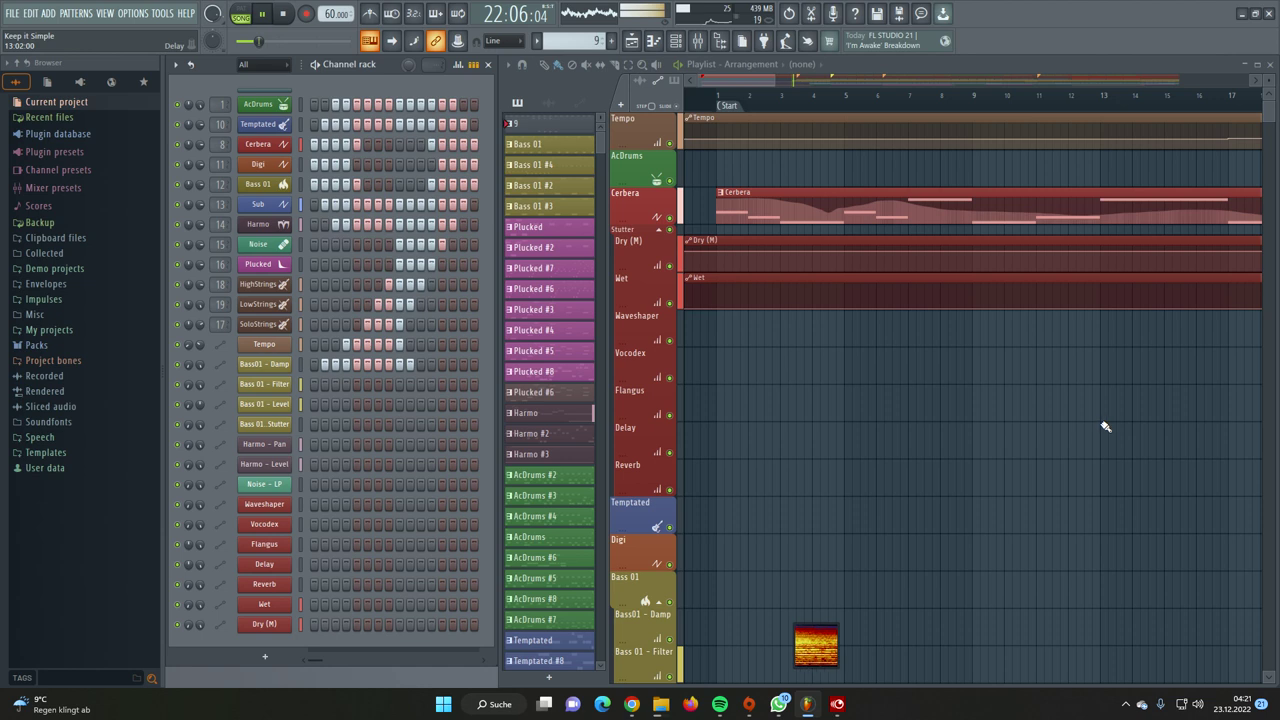
Step: Minimize FL Studio and view the running tasks in BOINC Manager, closing its window when done
click(845, 271)
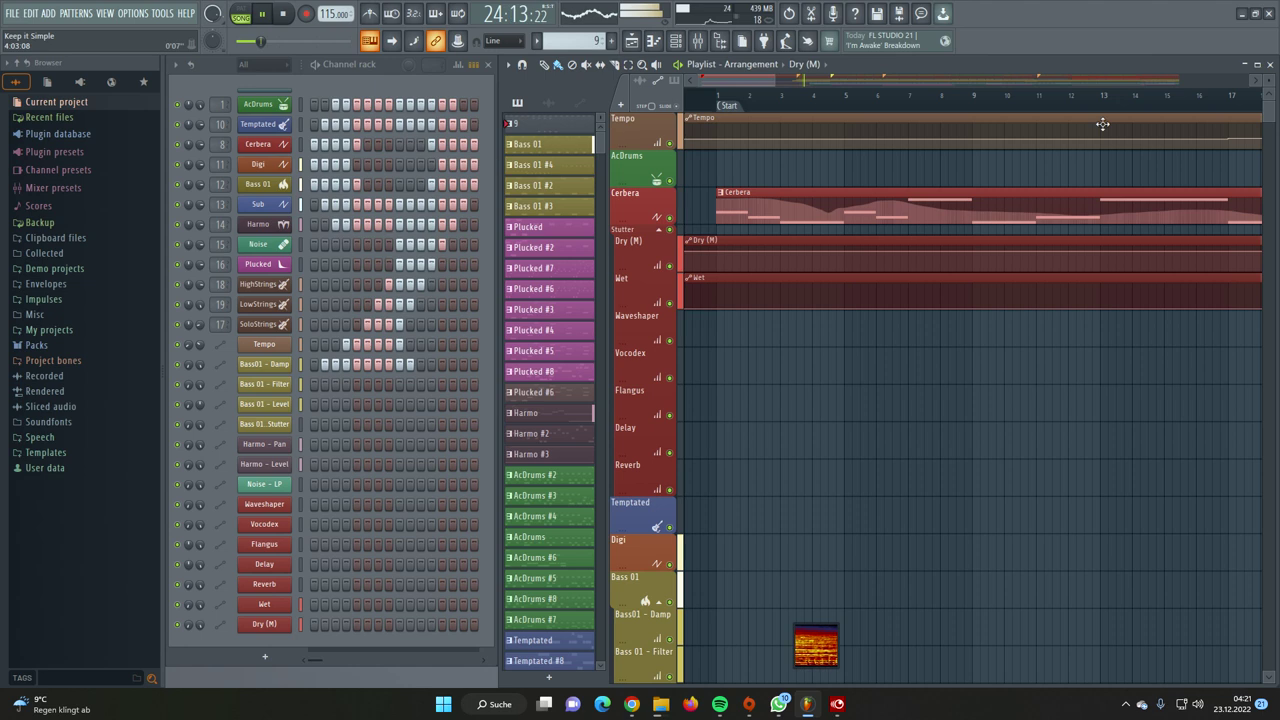
click(1243, 15)
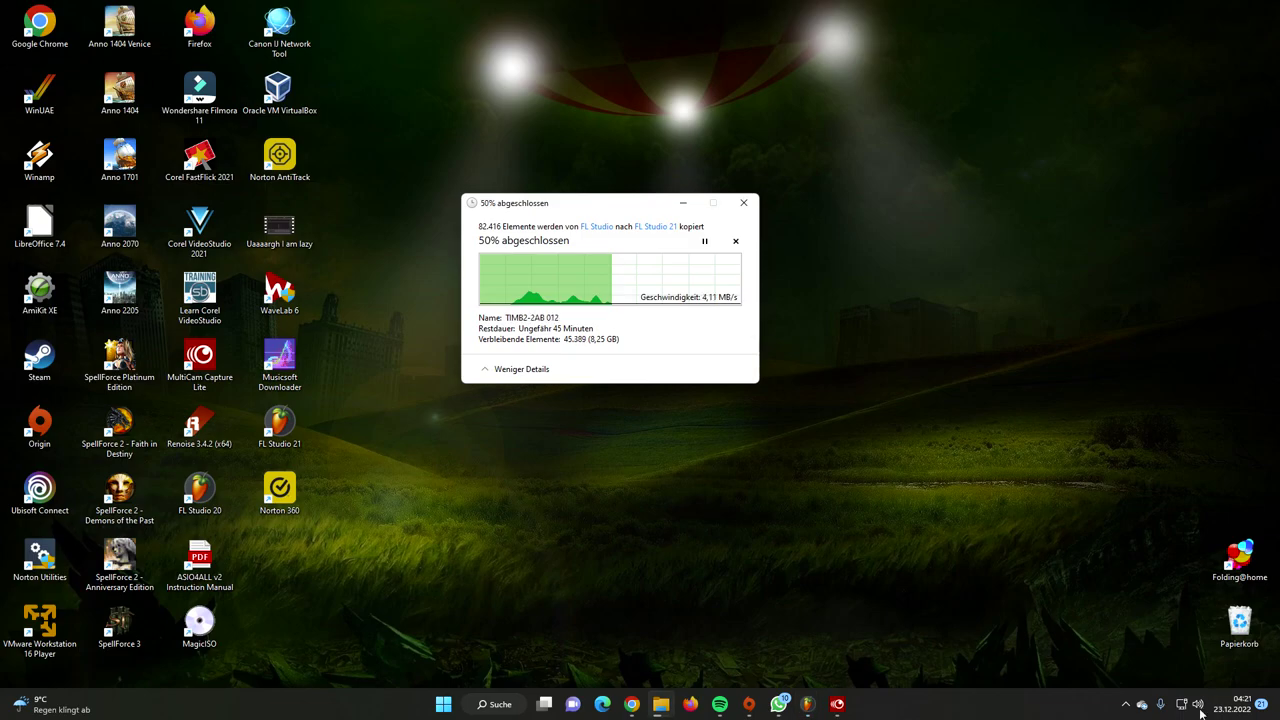
click(1125, 704)
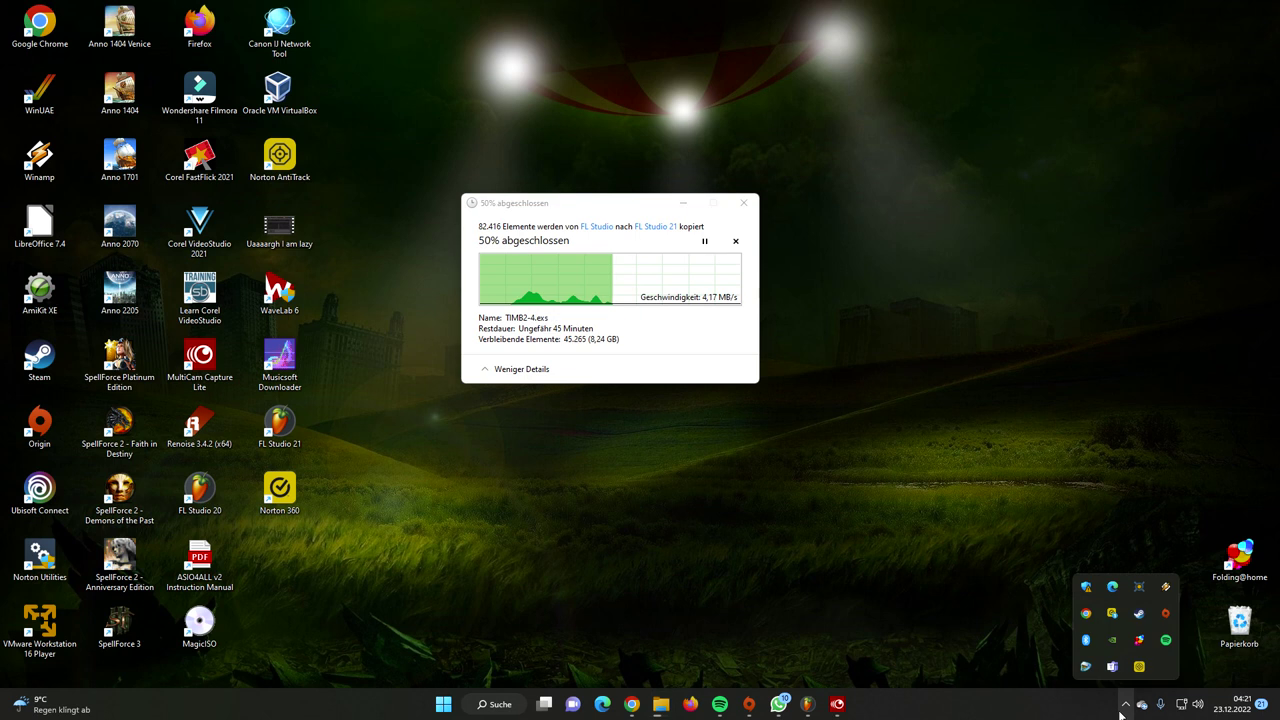
click(1142, 587)
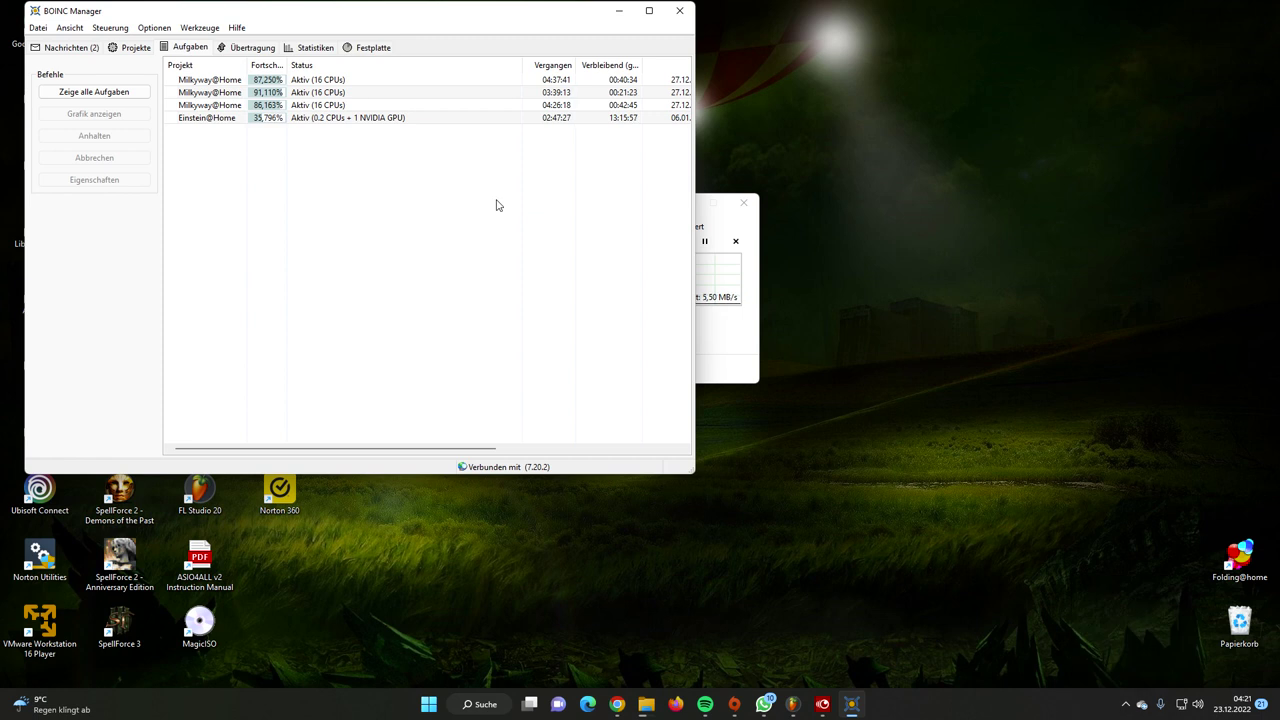
click(679, 10)
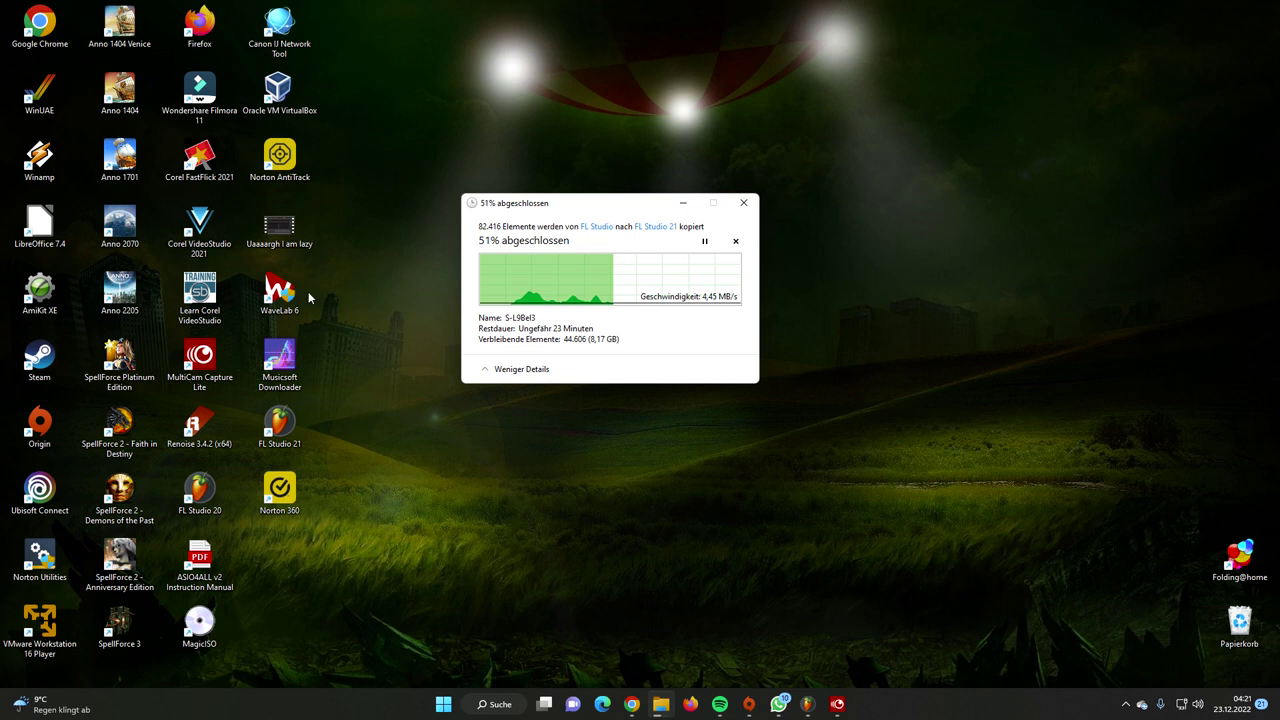
Step: Launch Renoise to view its startup screen with the demo songs, and close the program
double_click(212, 423)
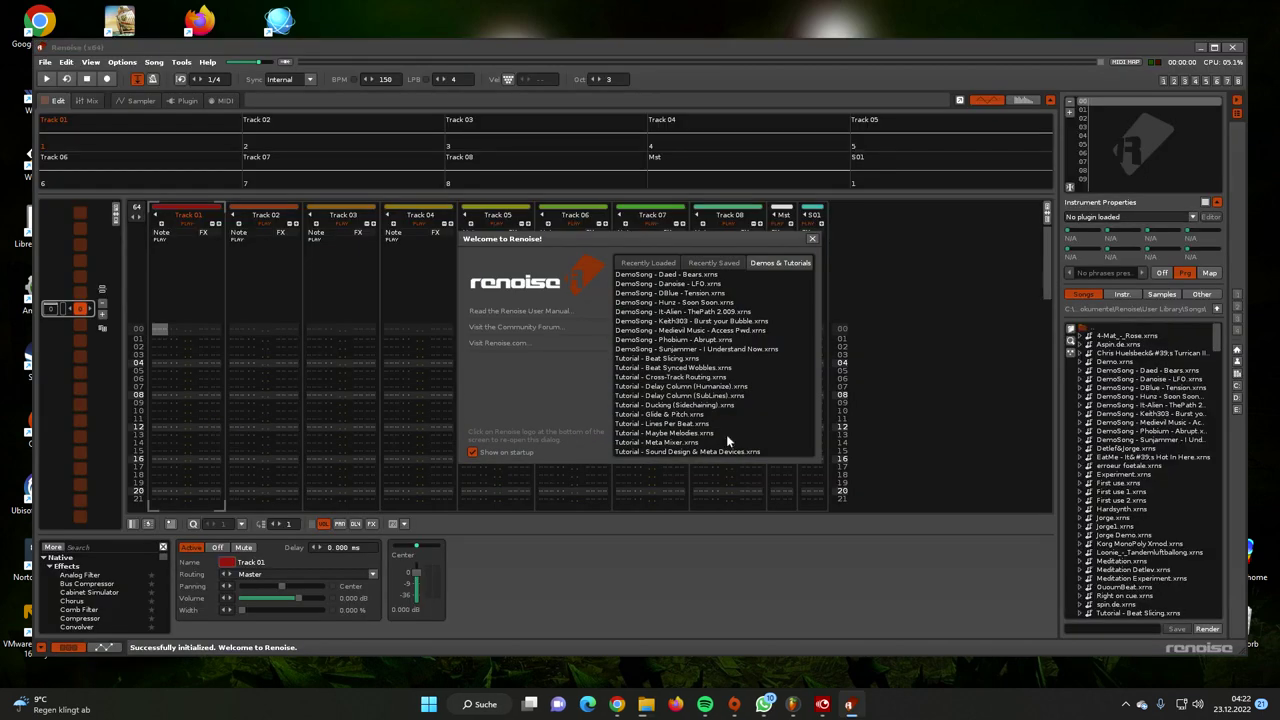
click(1237, 49)
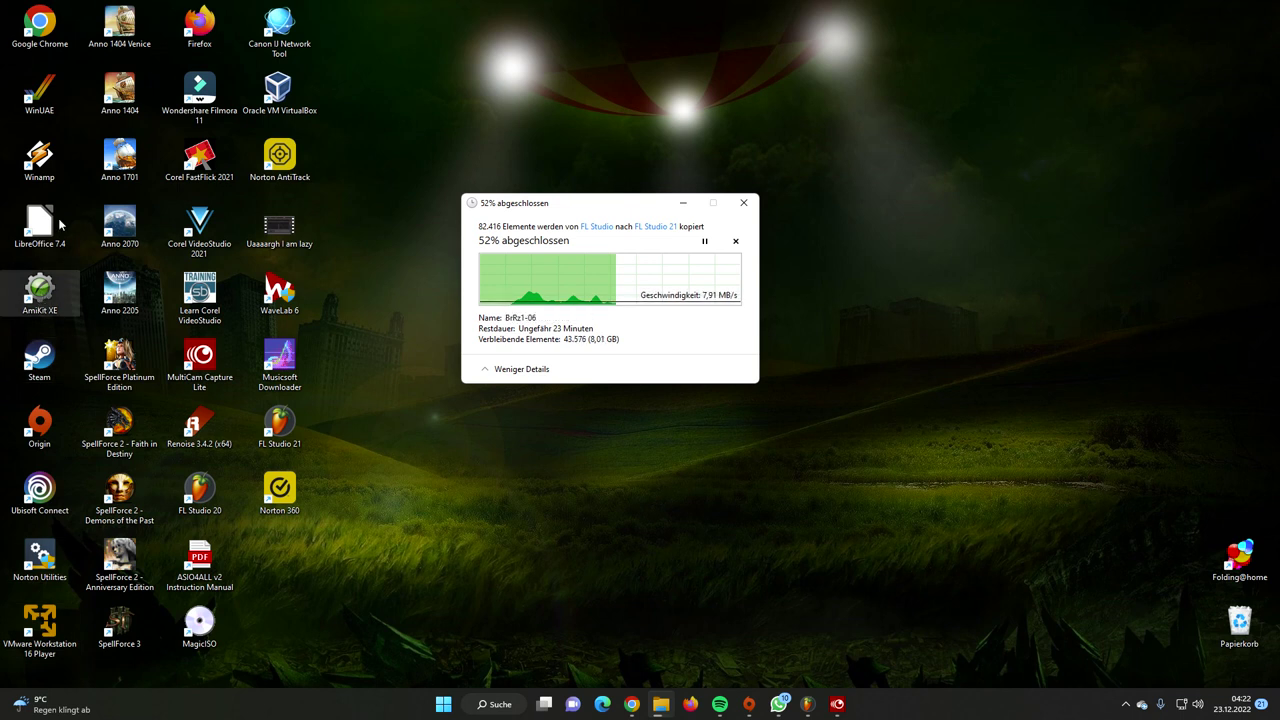
Step: Launch WinUAE and start the emulation with the AmiKit (DEFAULT) configuration
double_click(45, 101)
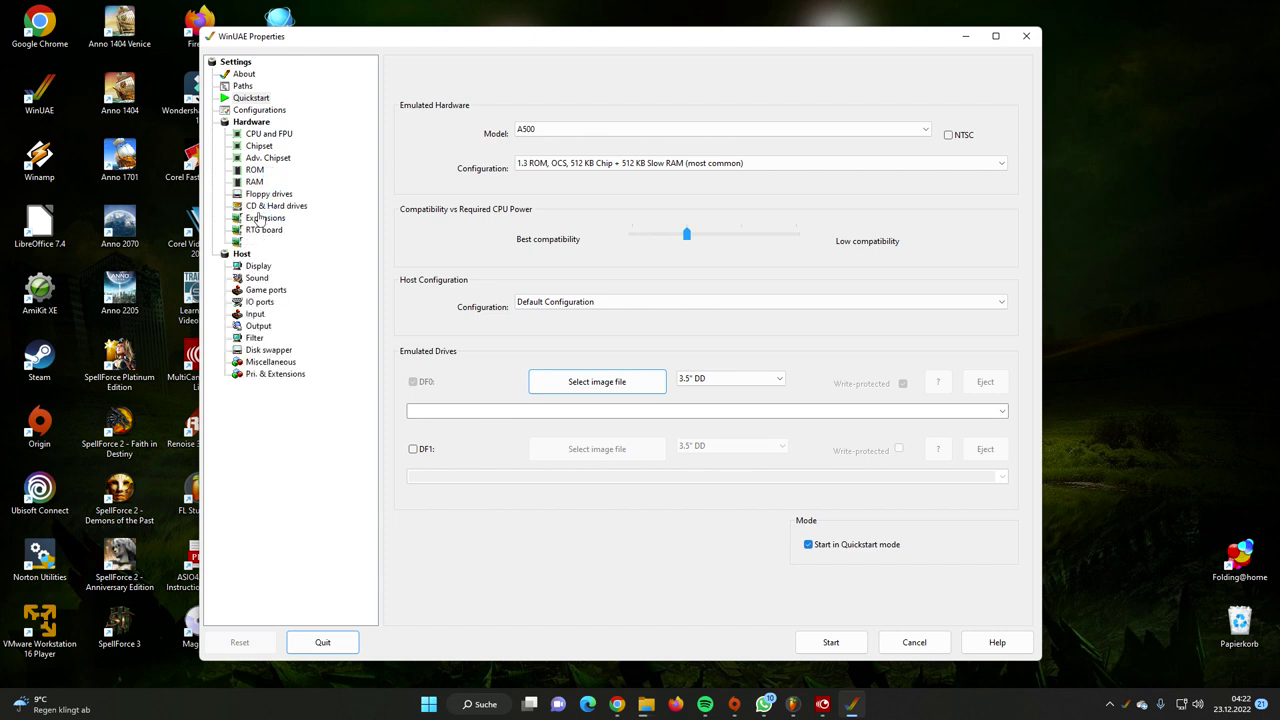
click(262, 112)
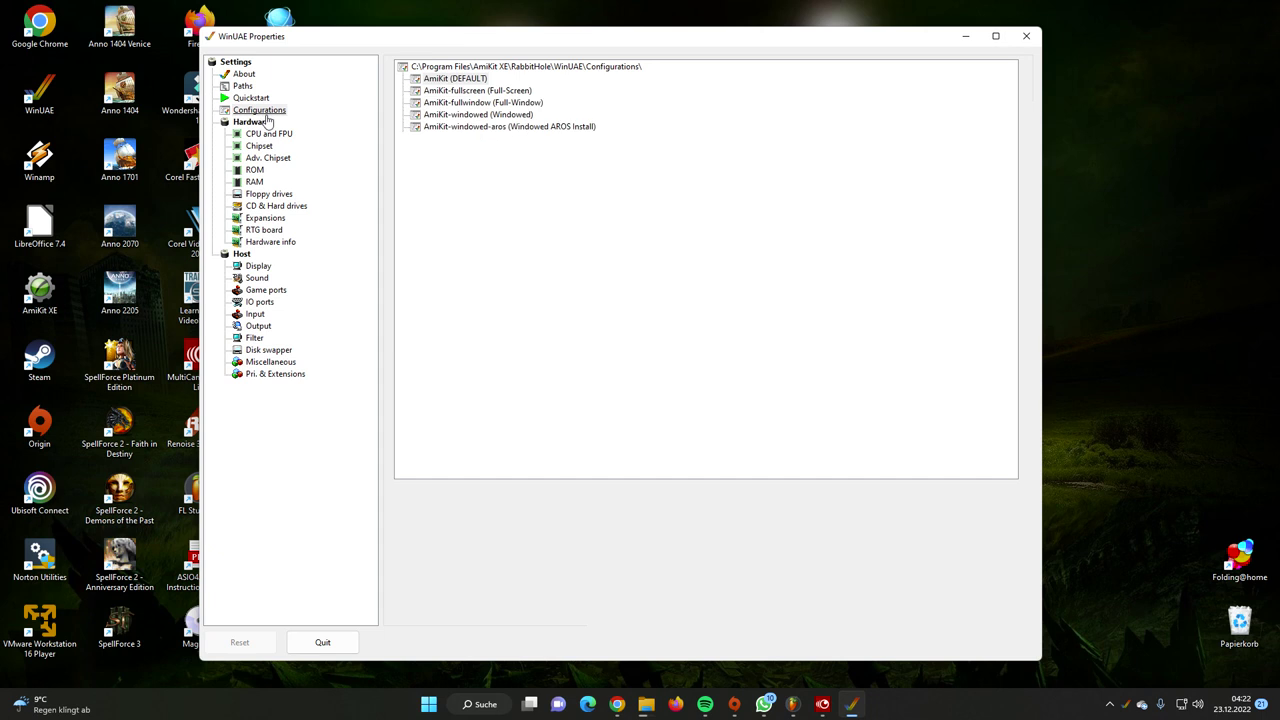
click(478, 79)
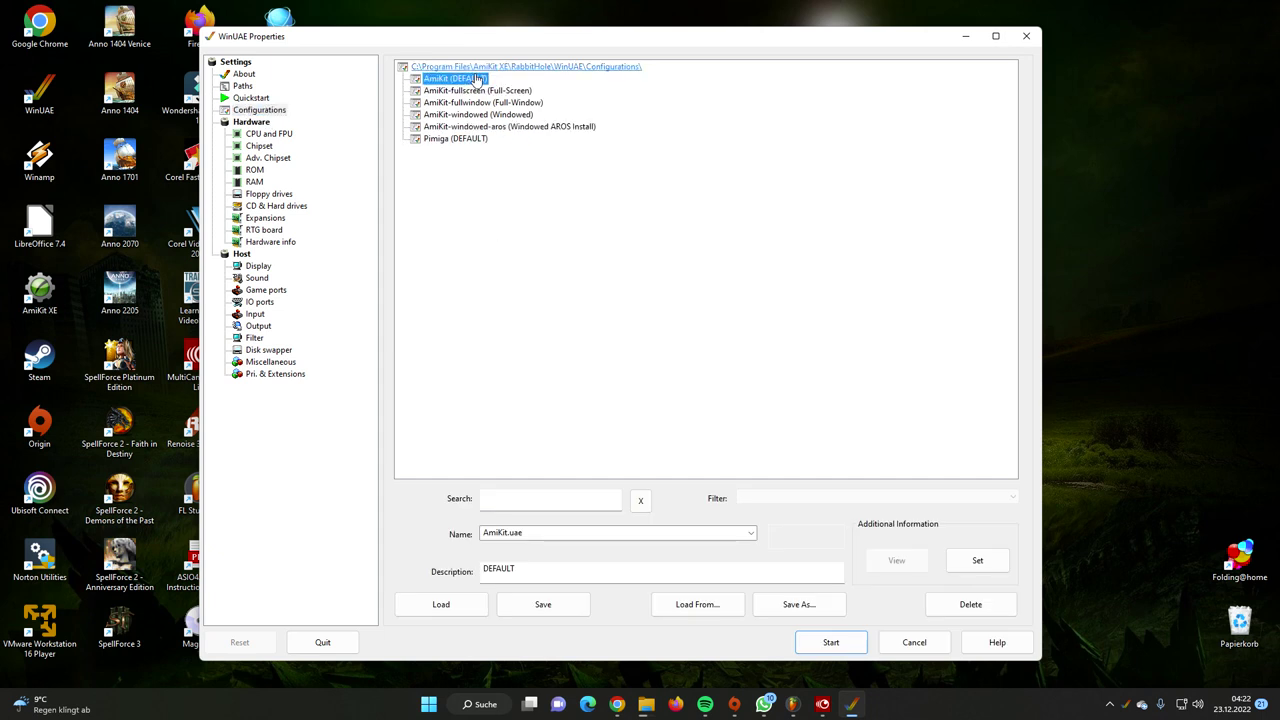
double_click(478, 79)
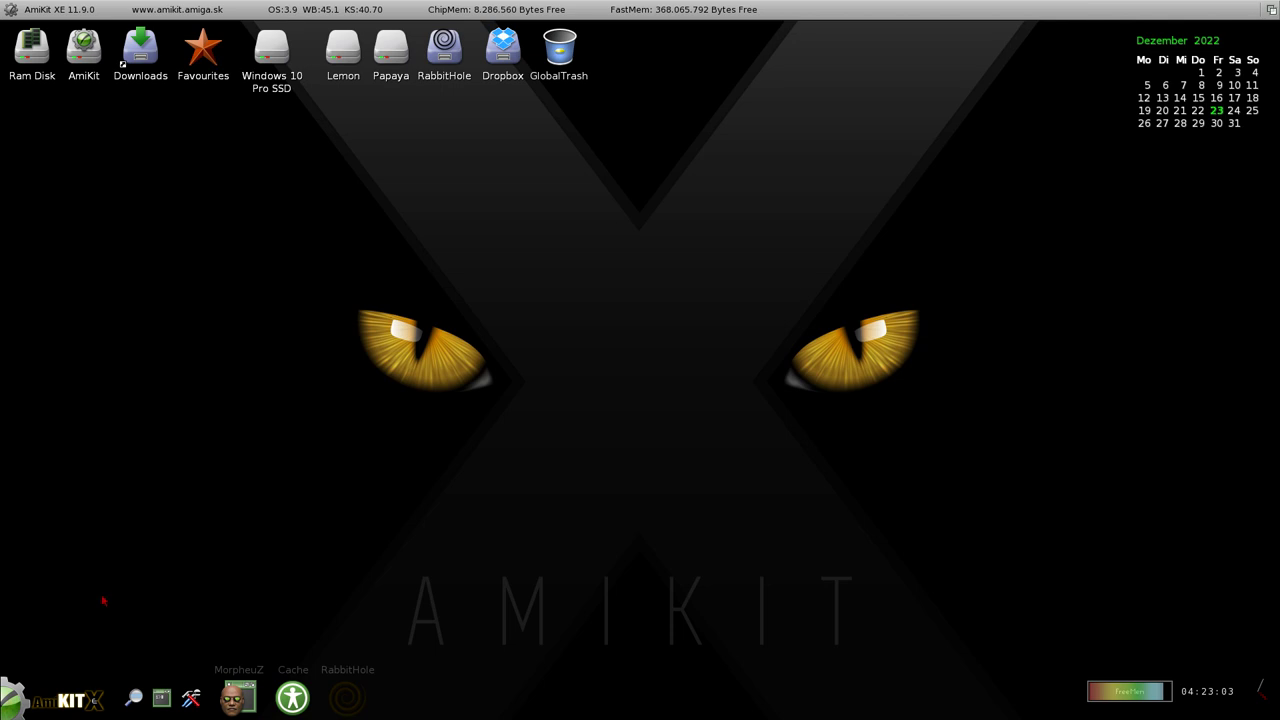
Step: Open the NetSurf web browser from AmiKit's Internet applications
click(28, 700)
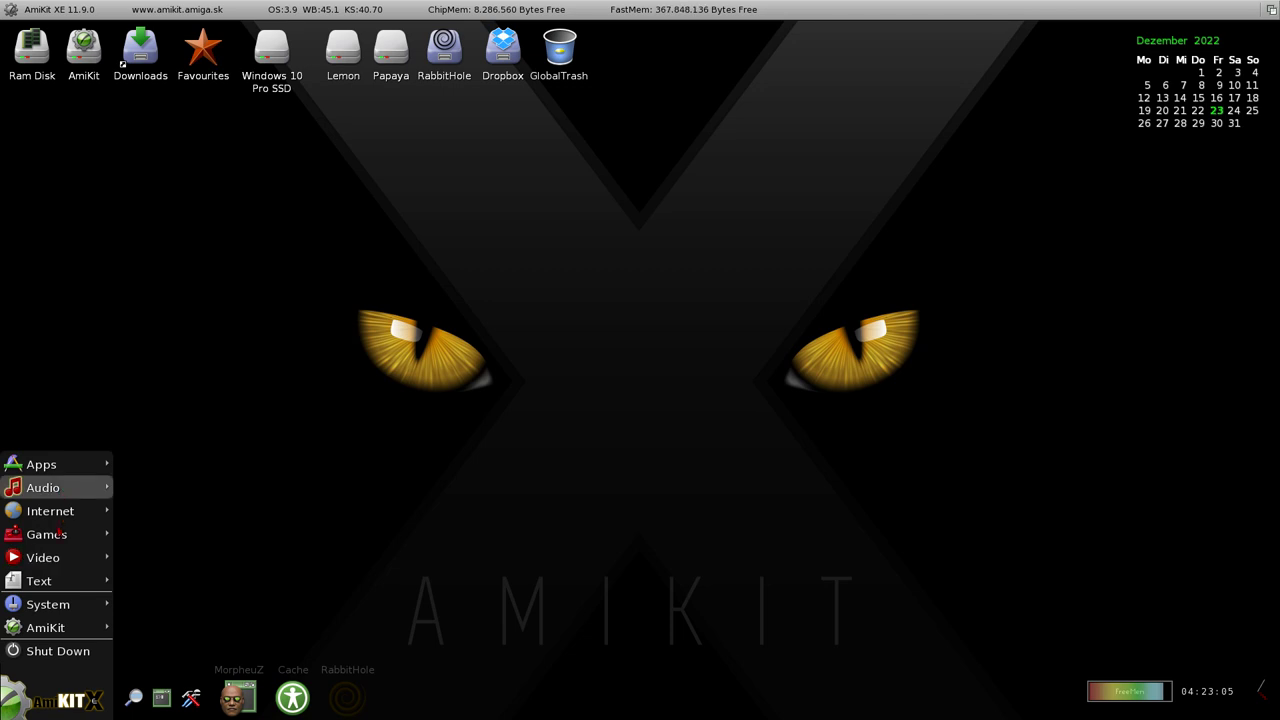
mouse_move(62, 515)
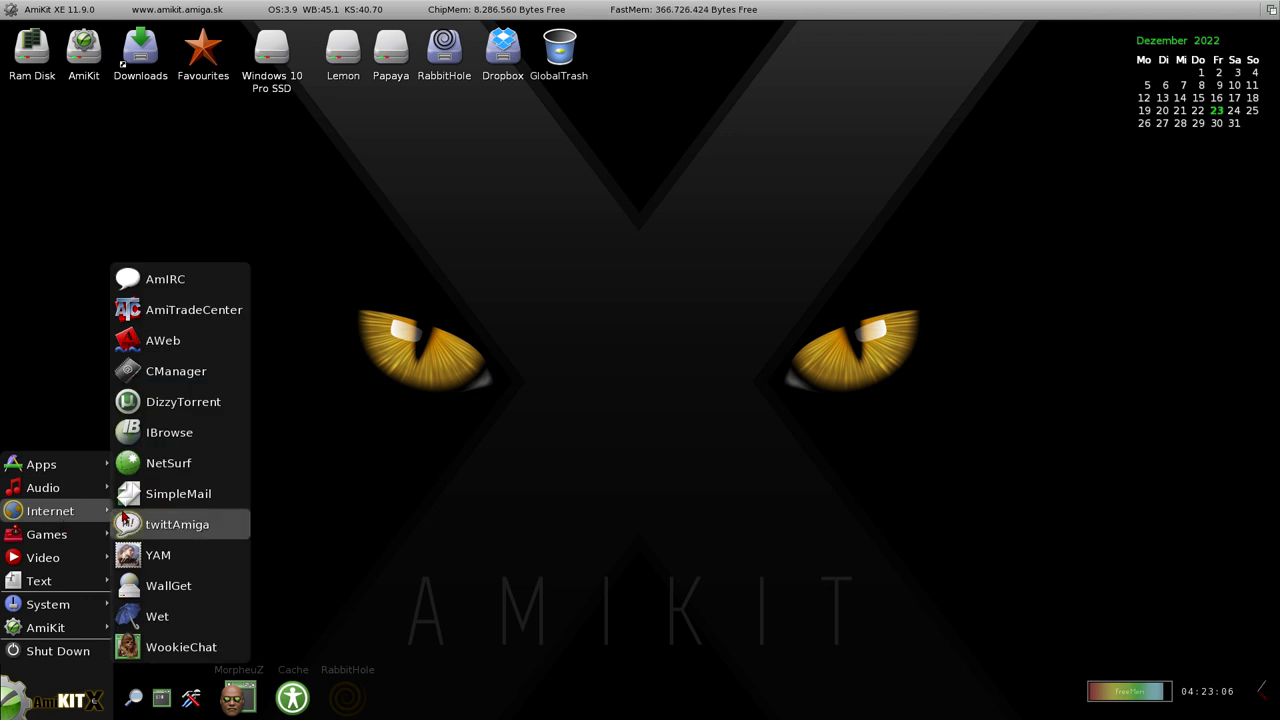
click(209, 471)
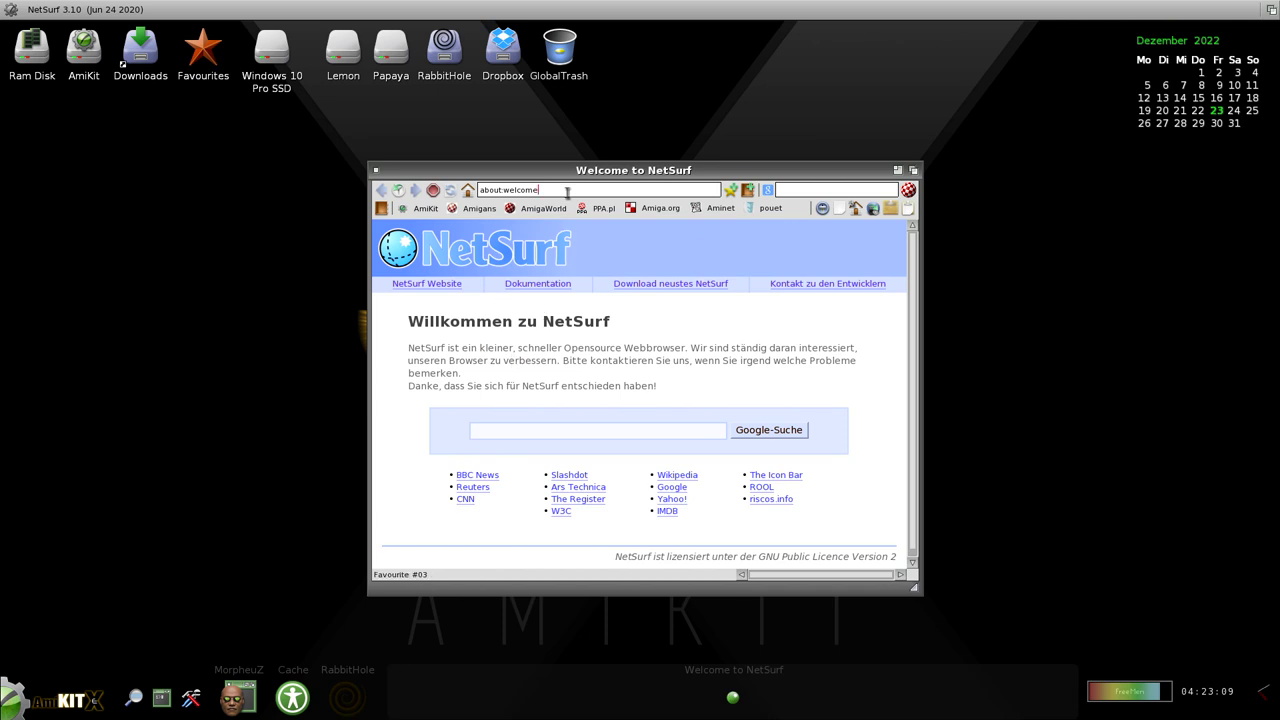
key(BackSpace)
key(BackSpace)
key(BackSpace)
key(BackSpace)
key(BackSpace)
key(BackSpace)
key(BackSpace)
key(BackSpace)
key(BackSpace)
key(BackSpace)
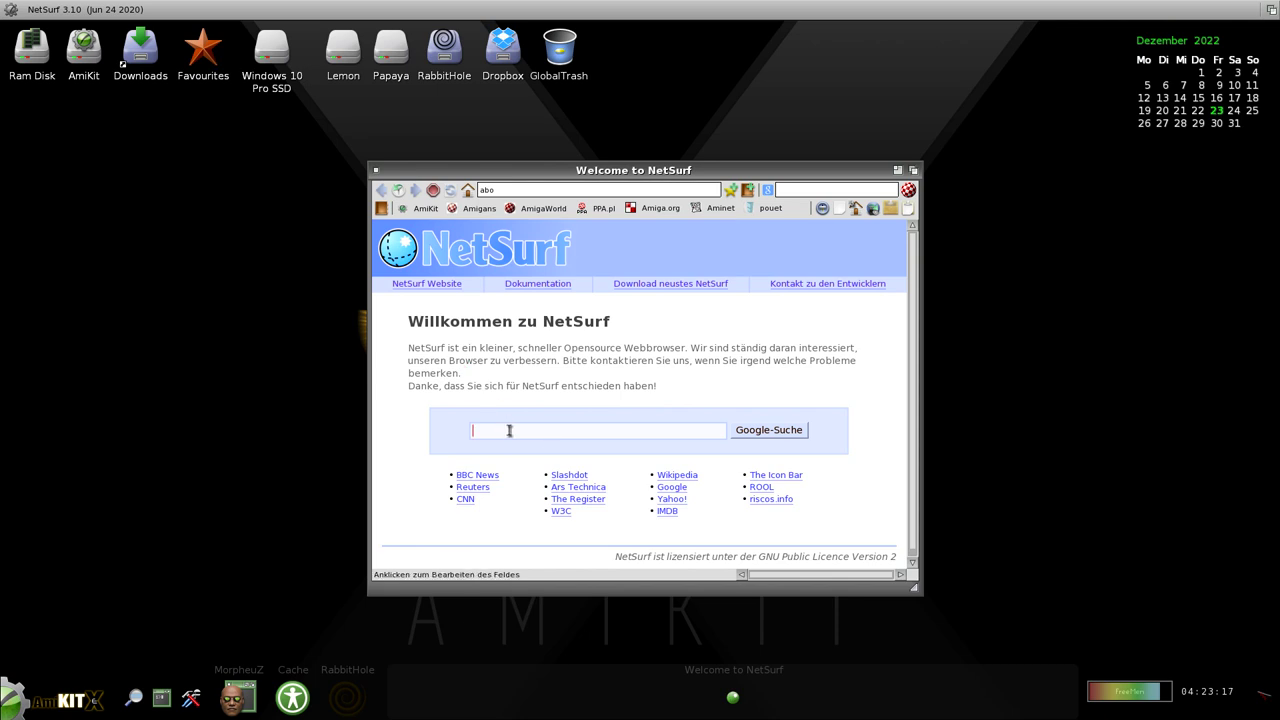
Step: Search Google for "duckagoogoo" from the NetSurf welcome page and open the DuckDuckGo - Privat suchen und browsen result
text(duckag)
text(ogoo)
key(Return)
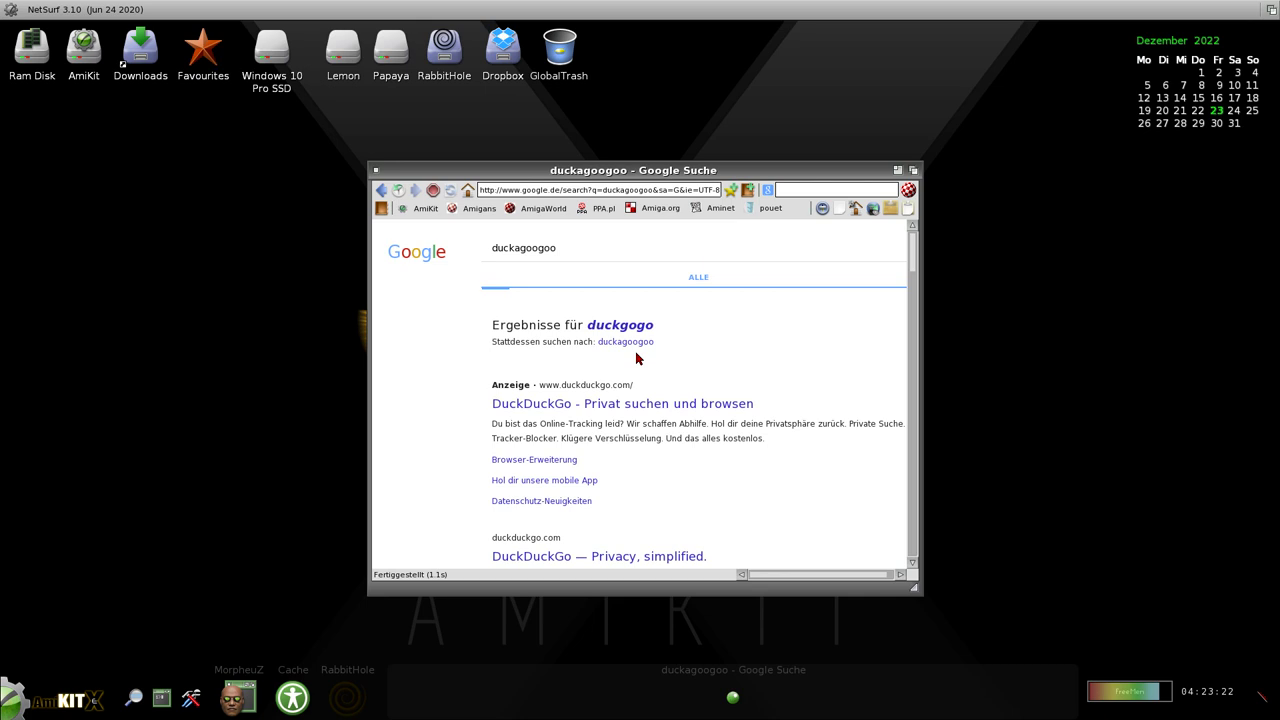
click(636, 406)
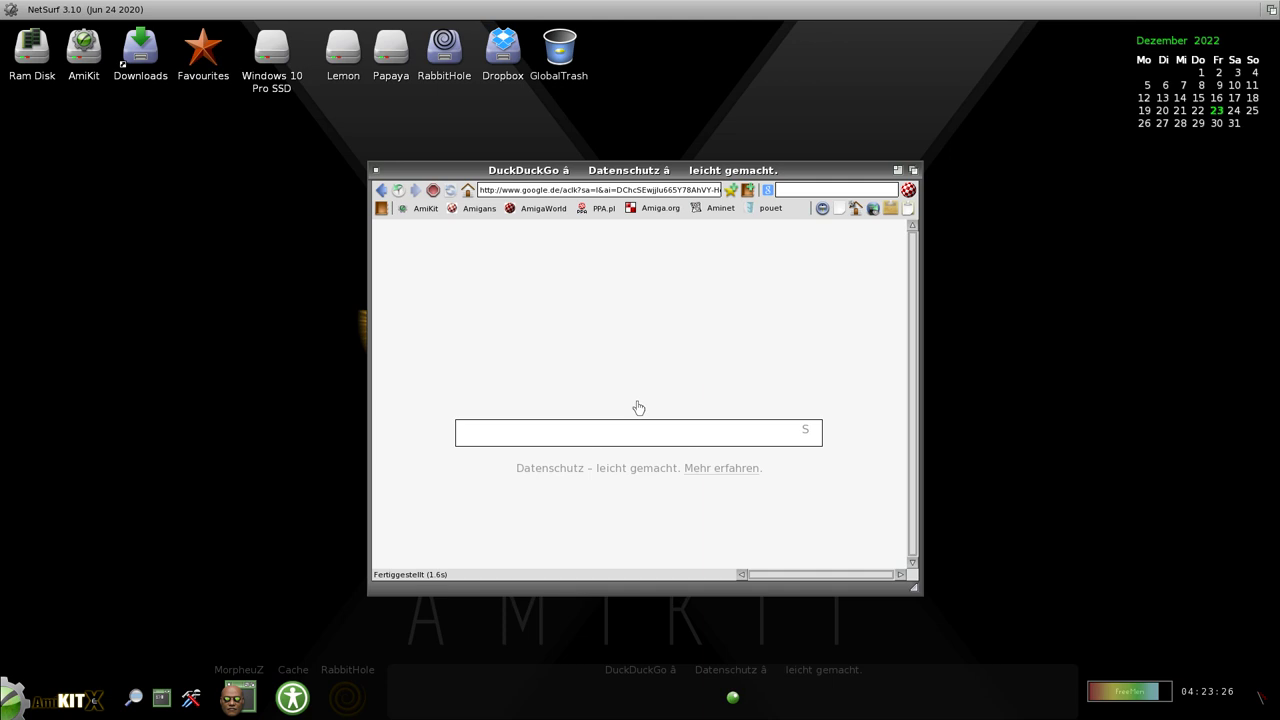
Step: Search DuckDuckGo for "freedom" and open the Pharrell Williams - Freedom (Video) YouTube result
click(592, 430)
text(freedom)
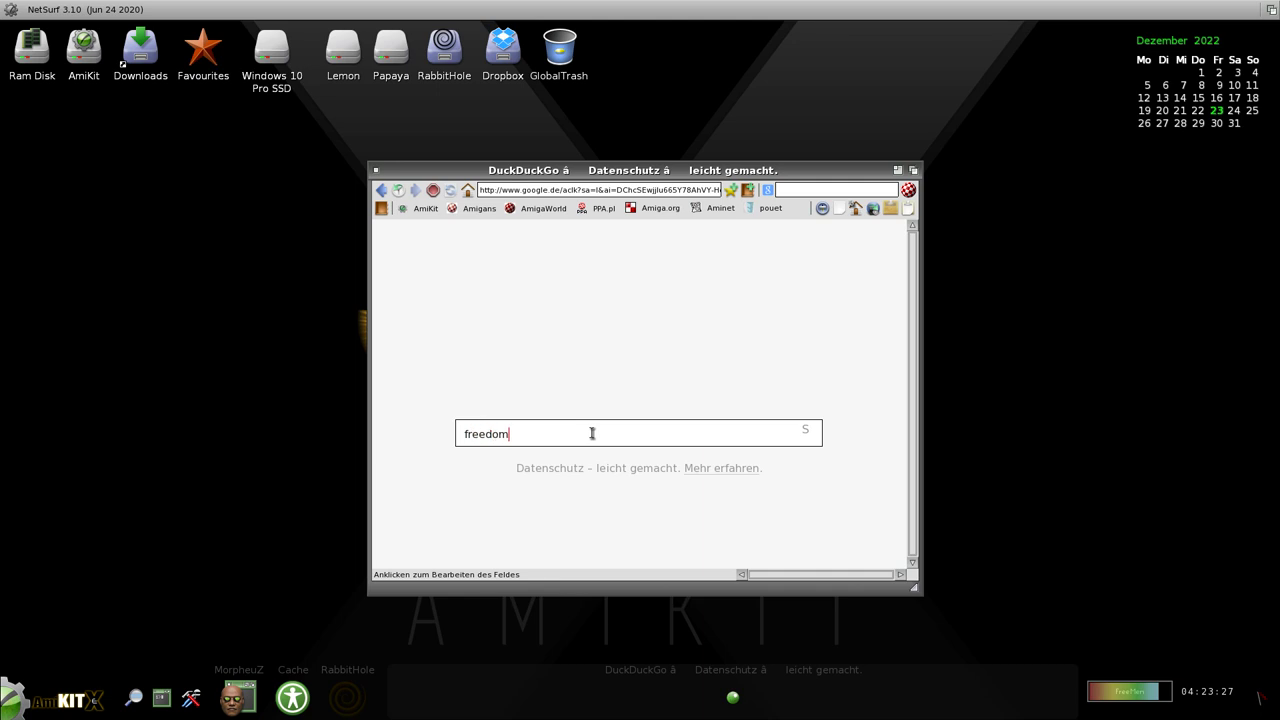
key(Return)
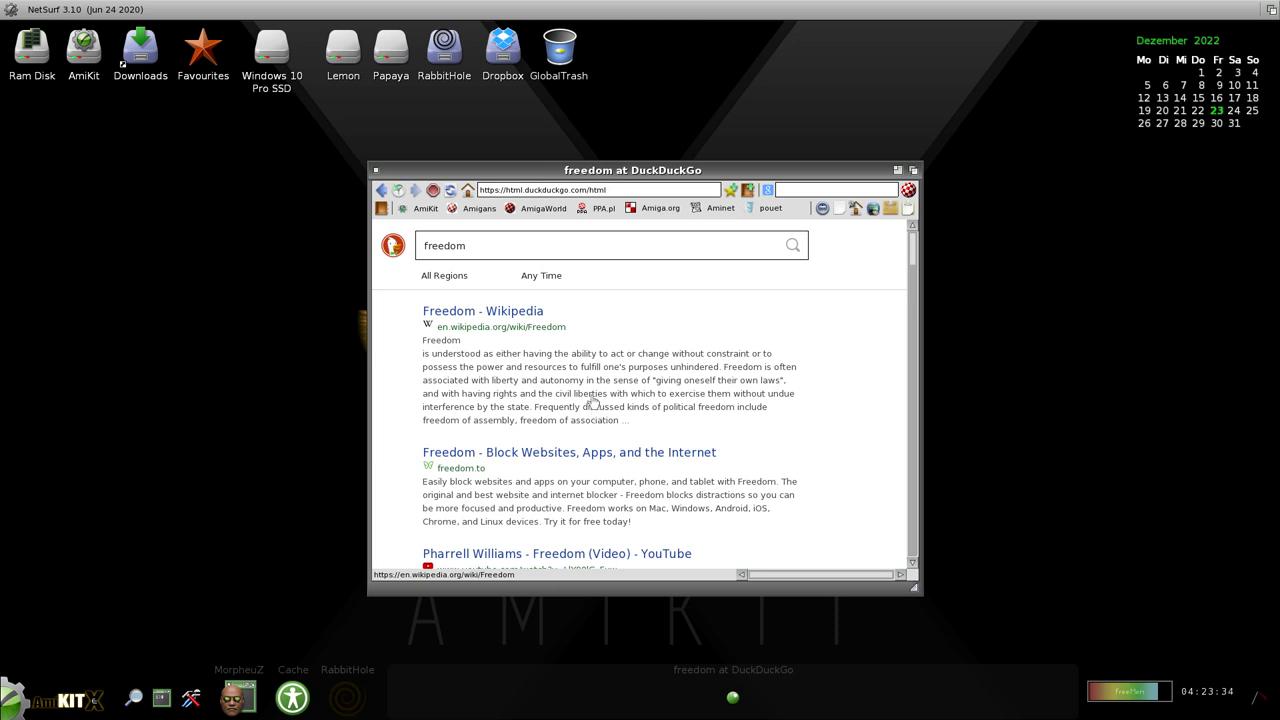
click(592, 558)
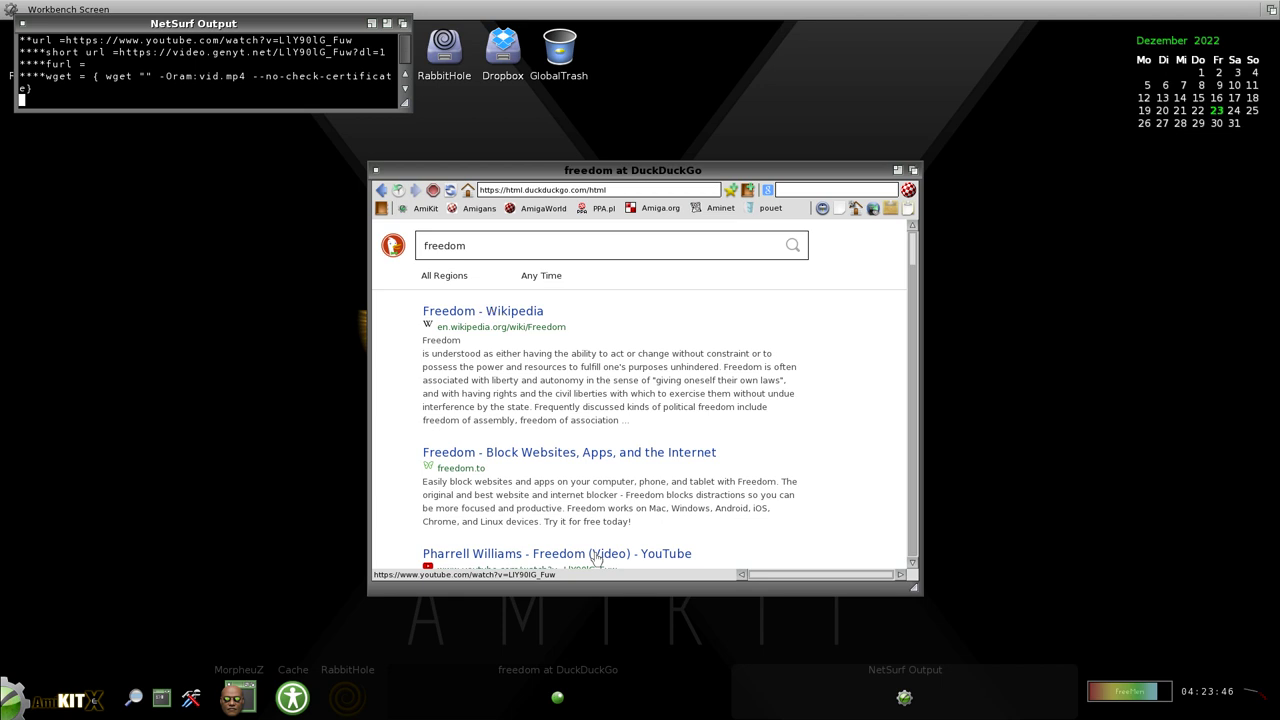
Step: Switch back to FL Studio in Windows, stop the song's playback and close the program without saving changes
key(alt+Tab)
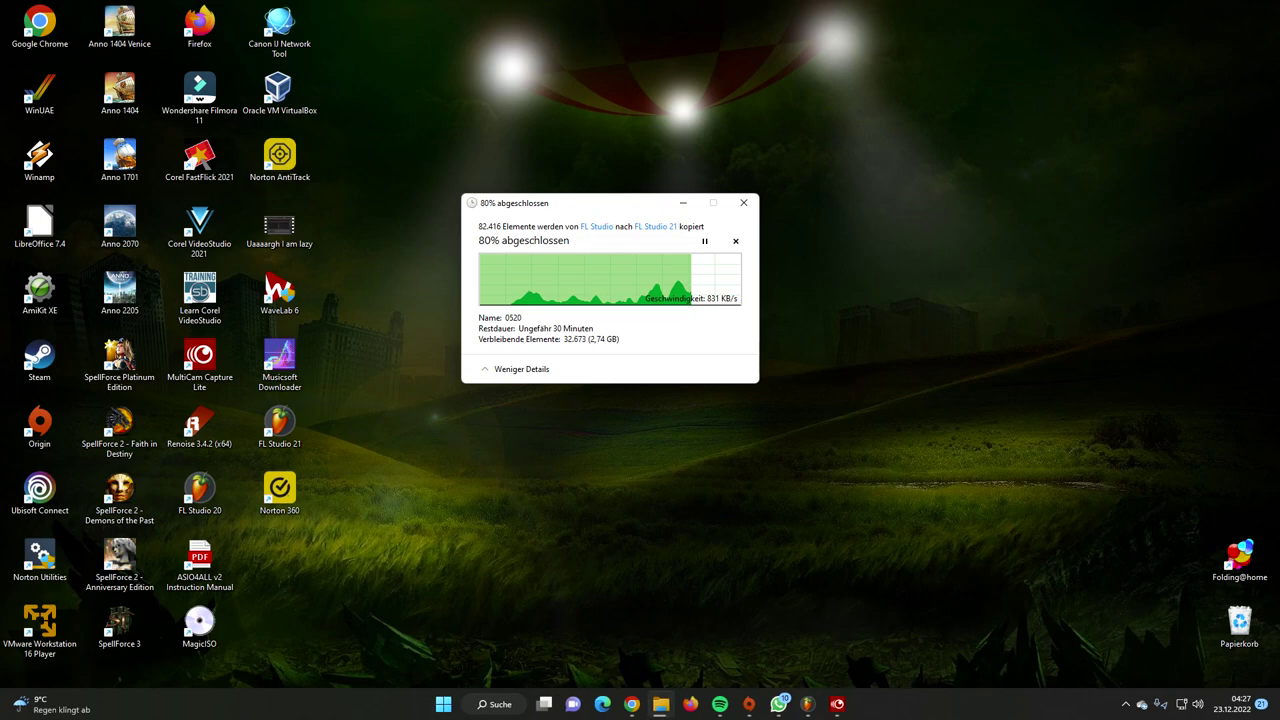
click(812, 705)
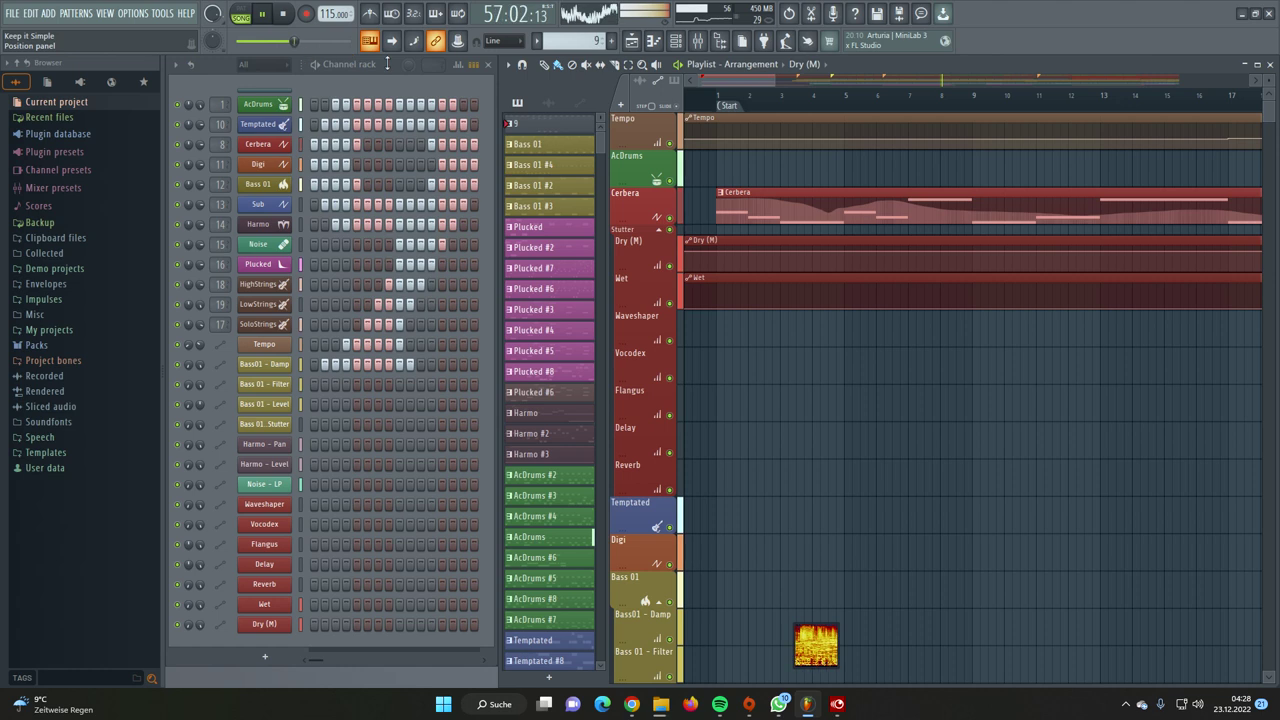
click(287, 14)
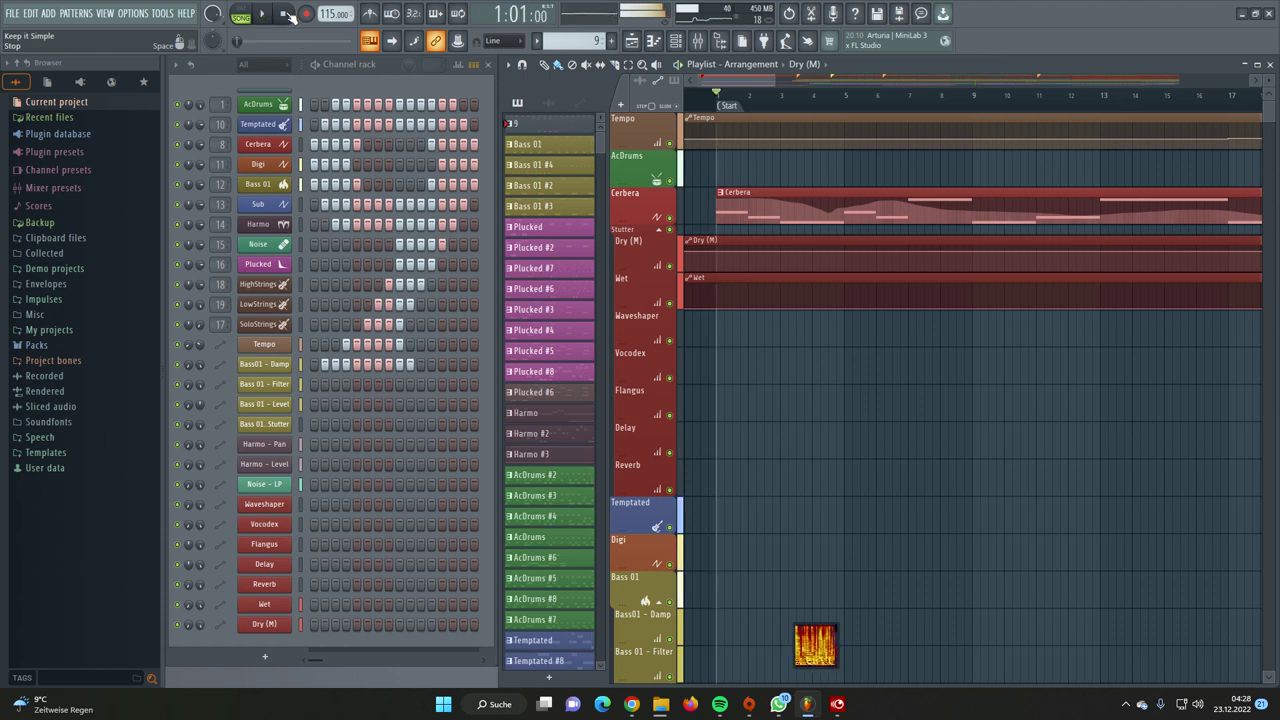
click(1268, 16)
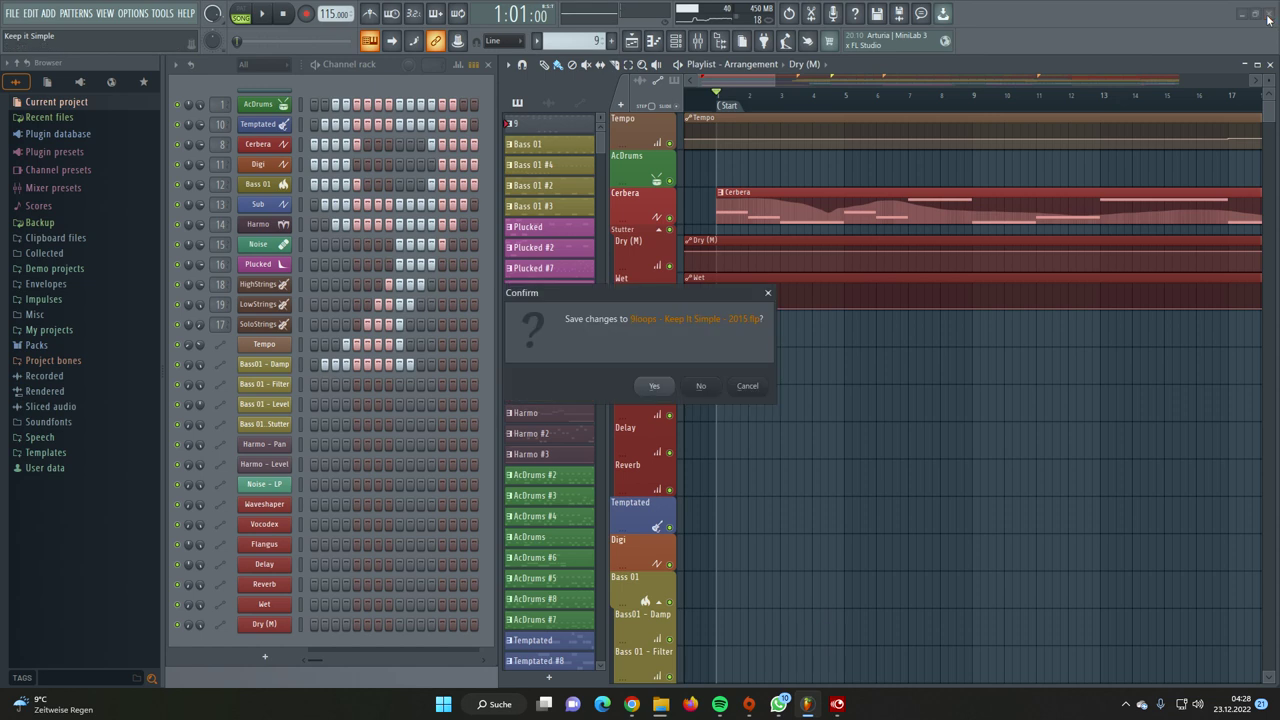
click(706, 389)
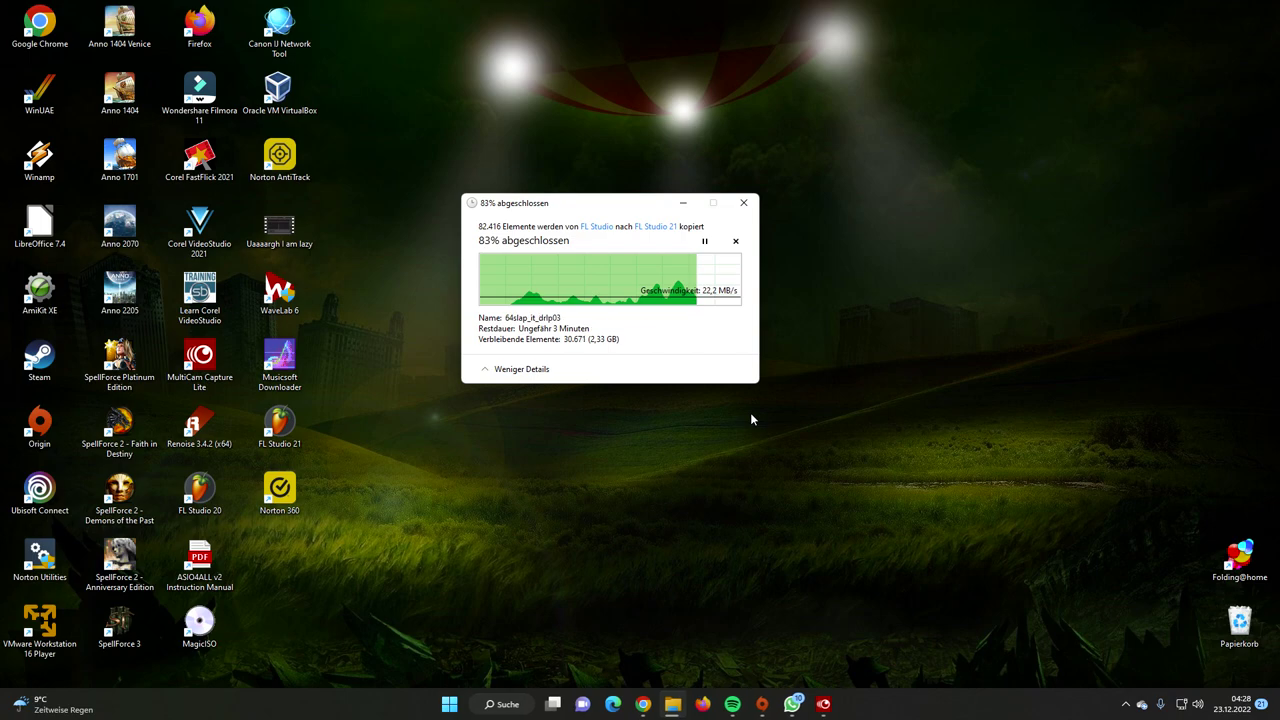
click(823, 706)
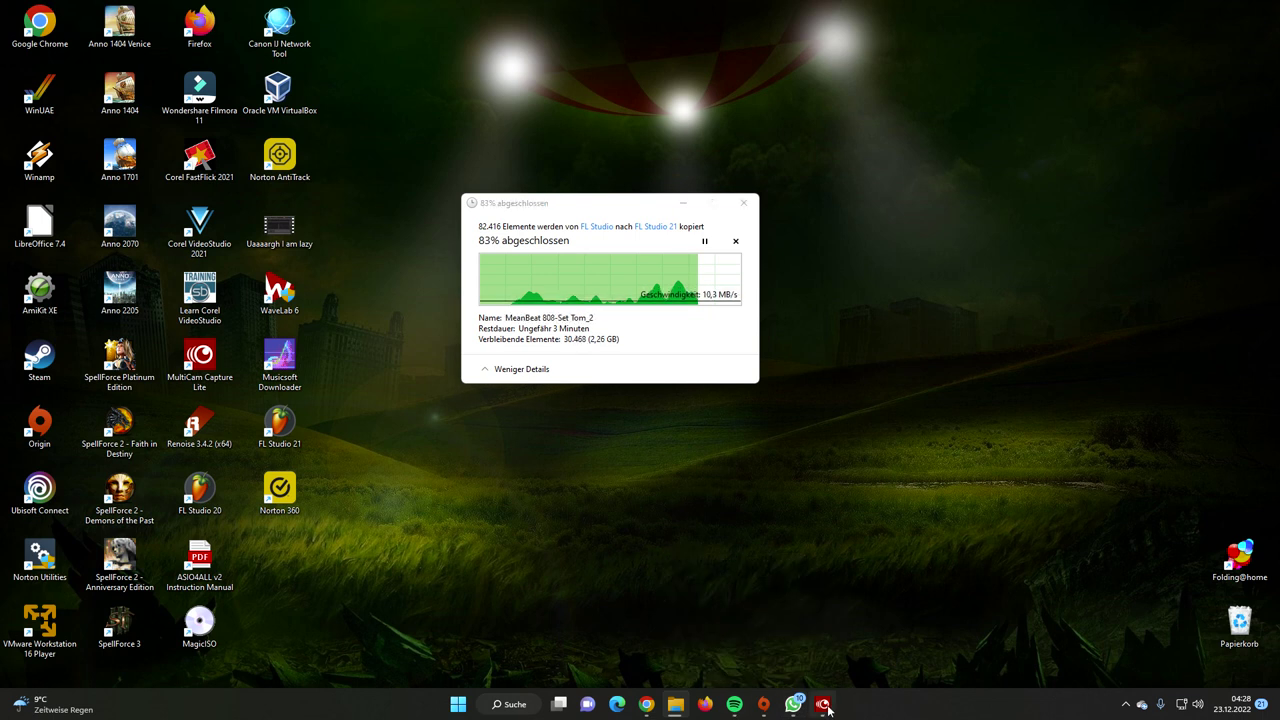